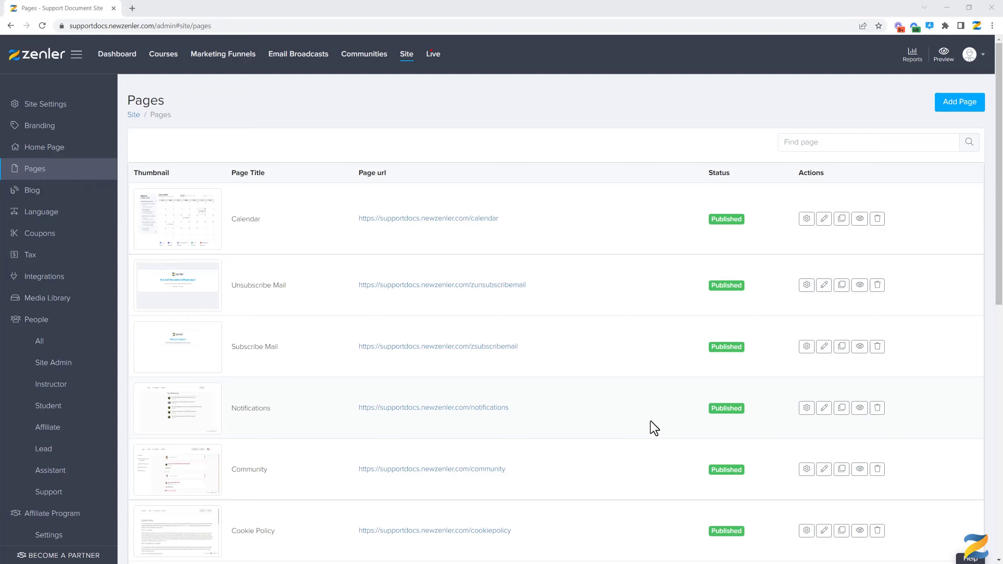
# Step: Create a custom page titled New Page, using New Page as its URL and the Blank Page template
pyautogui.scroll(-6, 651, 421)
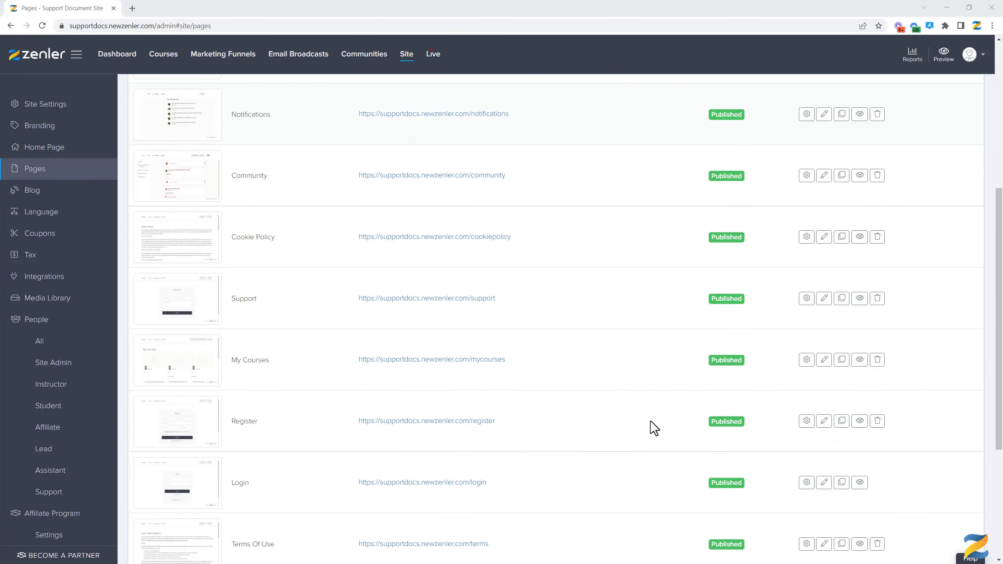
pyautogui.scroll(-4, 651, 421)
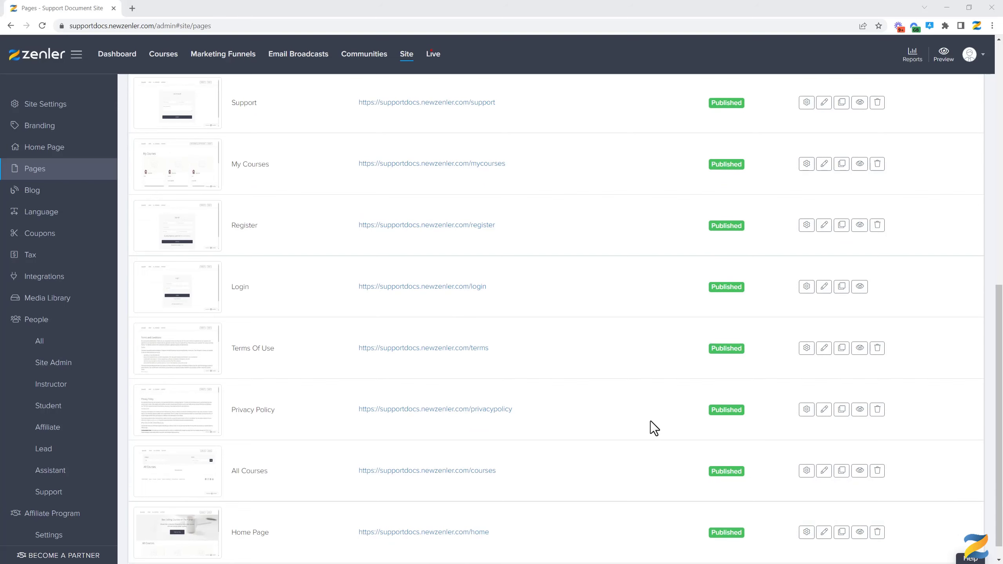
pyautogui.scroll(-1, 651, 422)
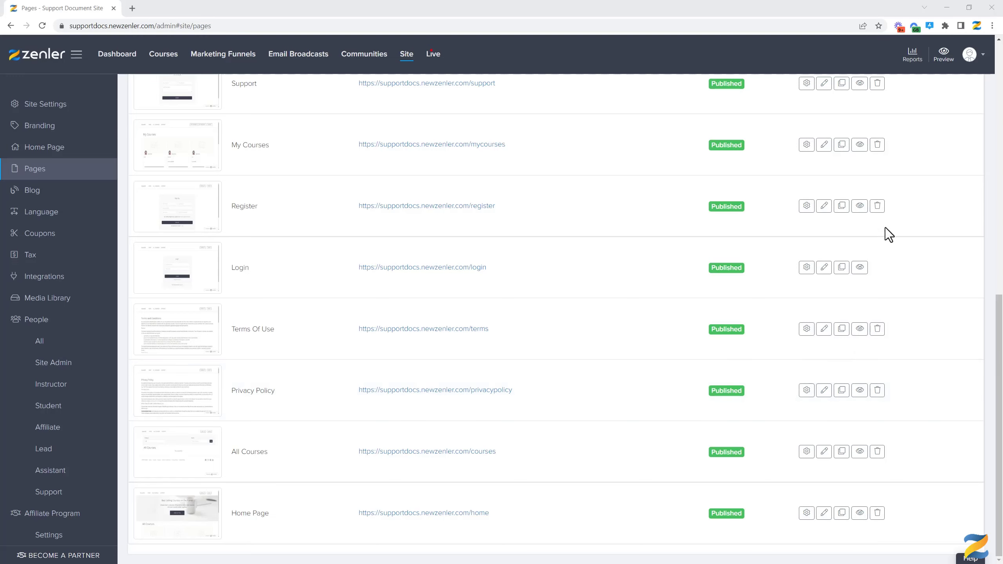
pyautogui.scroll(10, 897, 204)
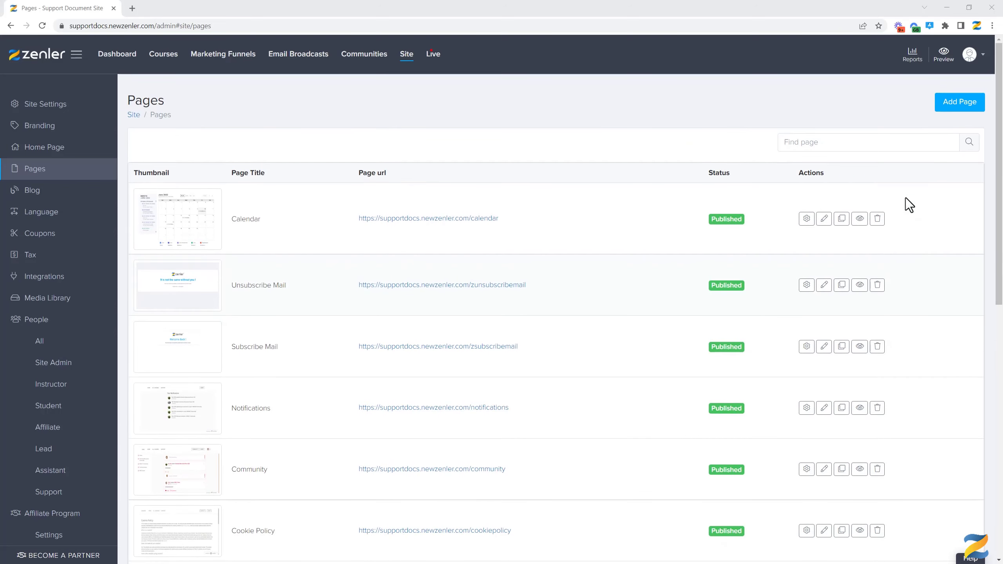
pyautogui.click(960, 102)
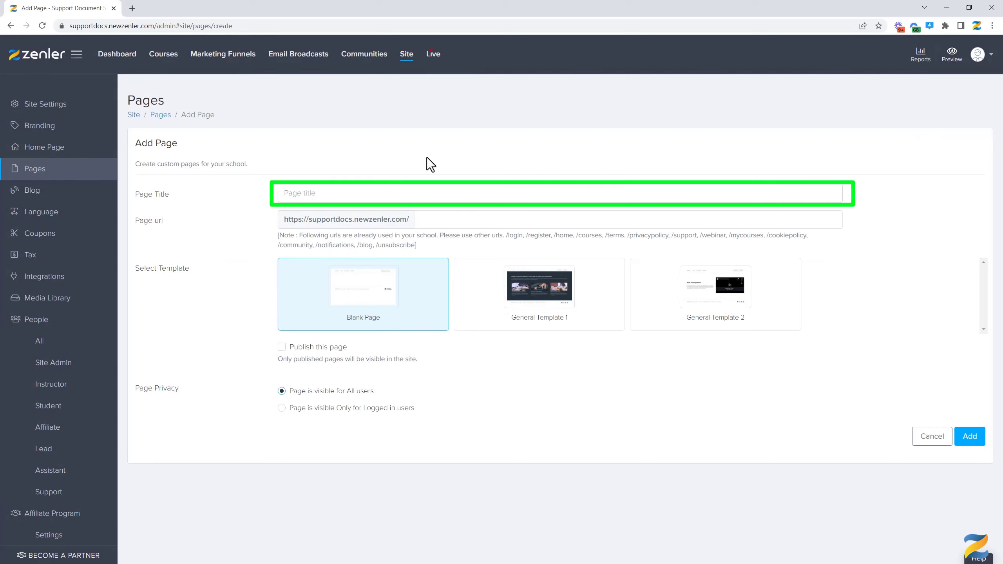
pyautogui.write('New Page')
pyautogui.moveTo(330, 193); pyautogui.dragTo(266, 194)
pyautogui.hotkey('ctrl', 'c')
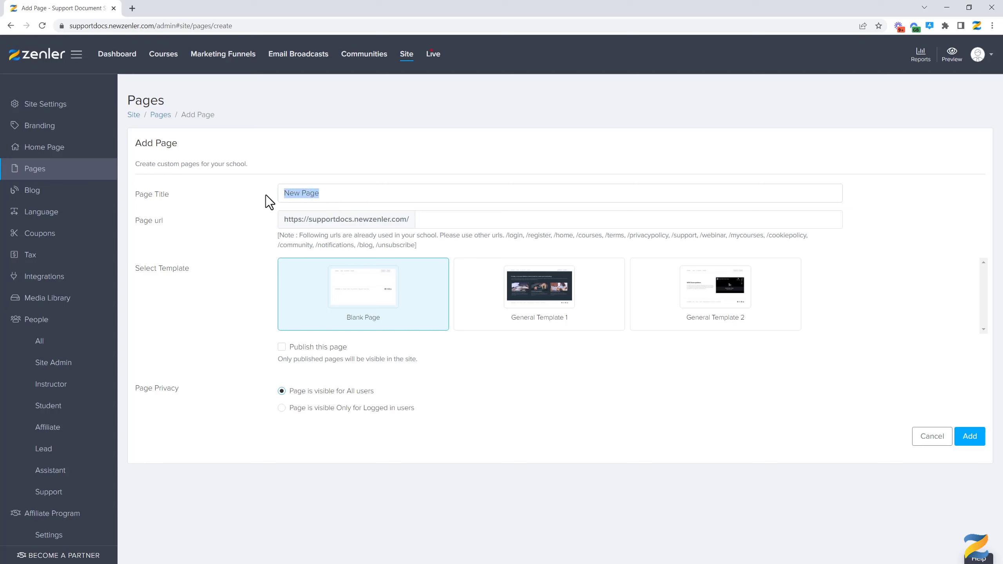
pyautogui.click(438, 220)
pyautogui.hotkey('ctrl', 'v')
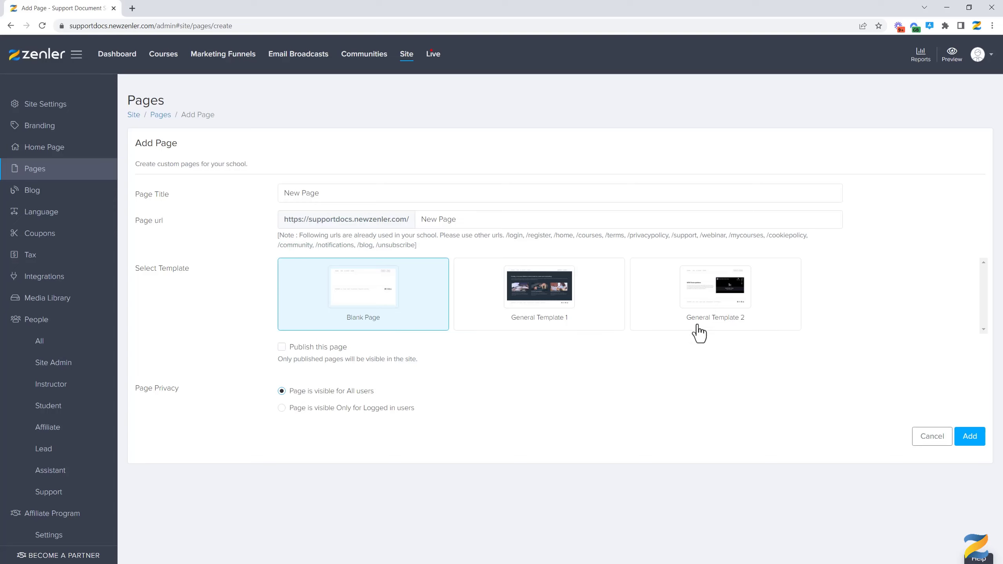
pyautogui.click(967, 437)
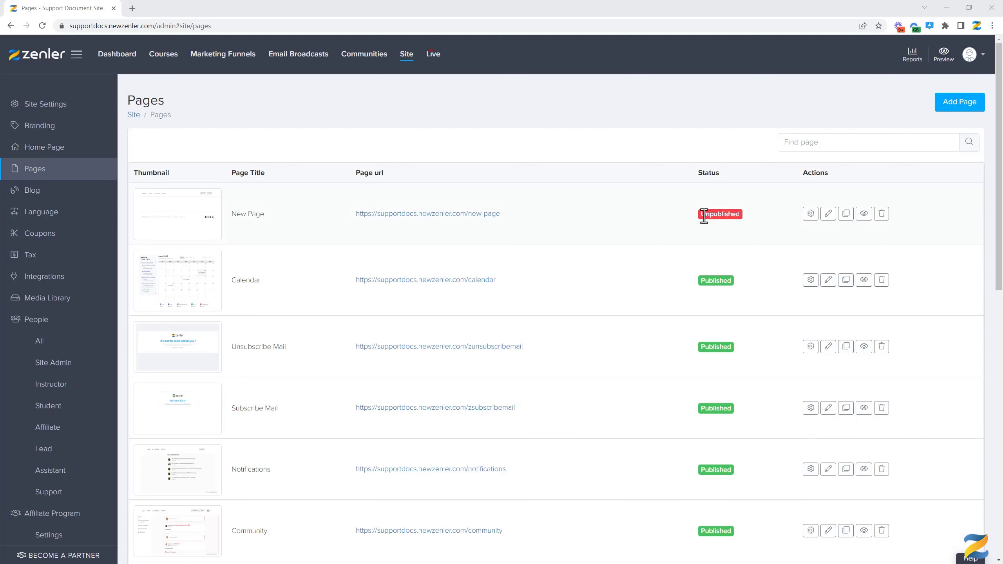
# Step: Check New Page's publication status and look at the page in the editor
pyautogui.moveTo(704, 216); pyautogui.dragTo(745, 214)
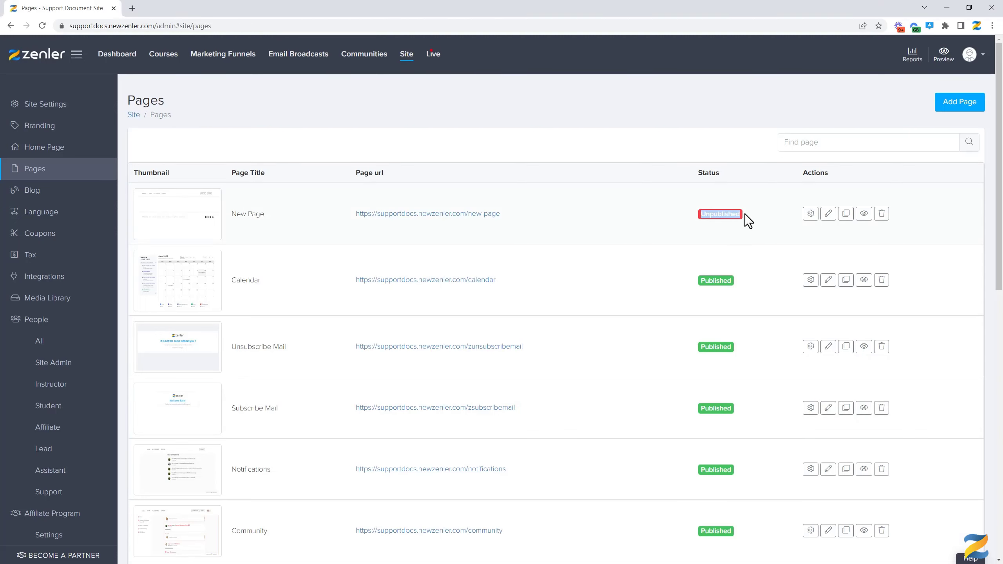
pyautogui.click(771, 221)
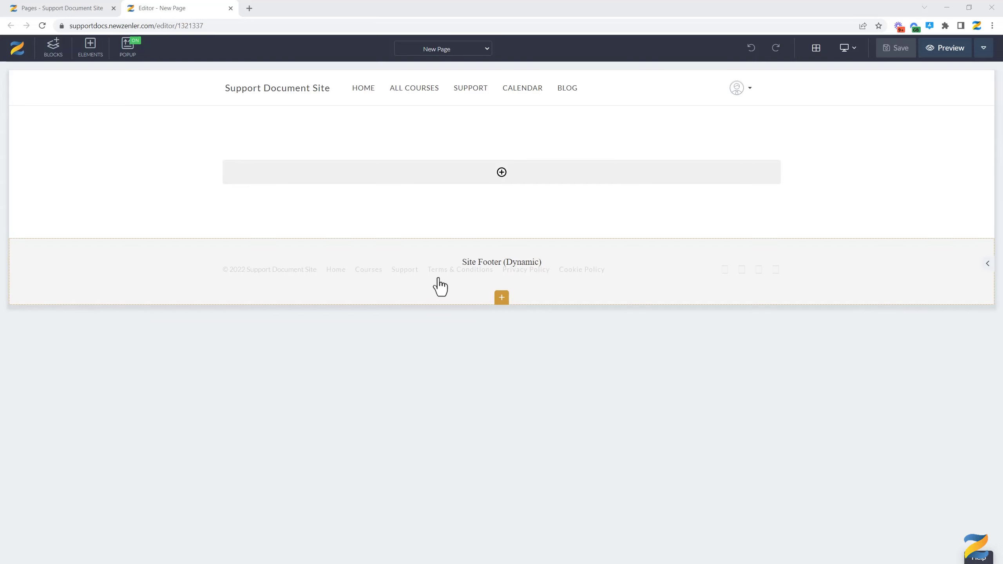
pyautogui.click(232, 8)
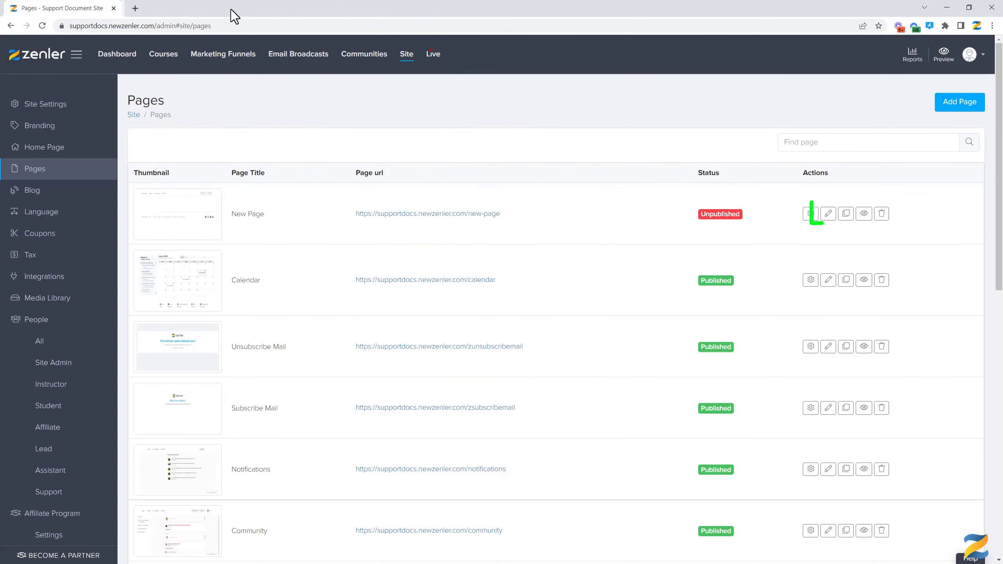
# Step: Open New Page for editing and add a white headline reading "My New Page" in its content block, with a #3d3d3d background
pyautogui.click(827, 214)
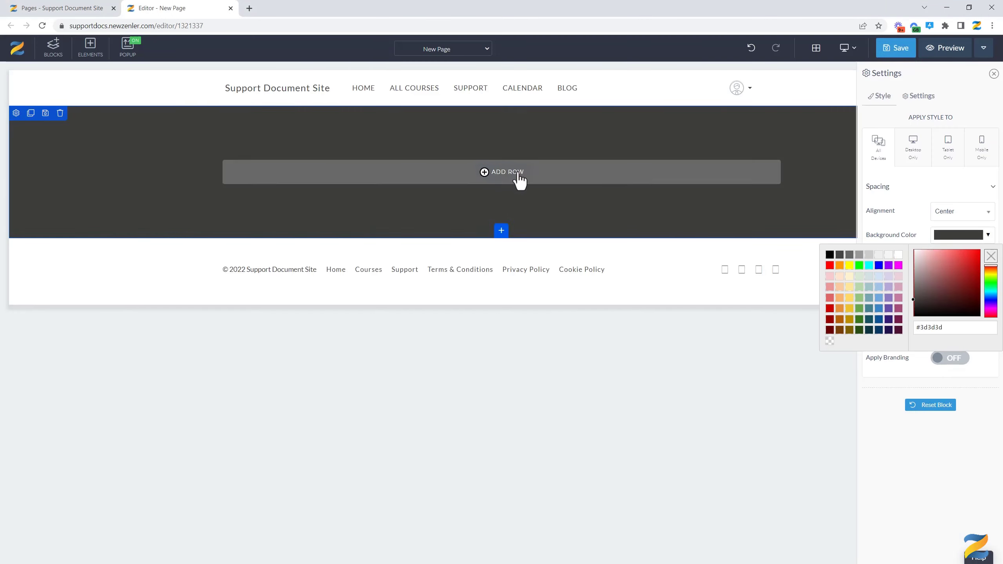
pyautogui.click(519, 174)
pyautogui.click(485, 180)
pyautogui.click(452, 188)
pyautogui.tripleClick(453, 180)
pyautogui.write('My New Page')
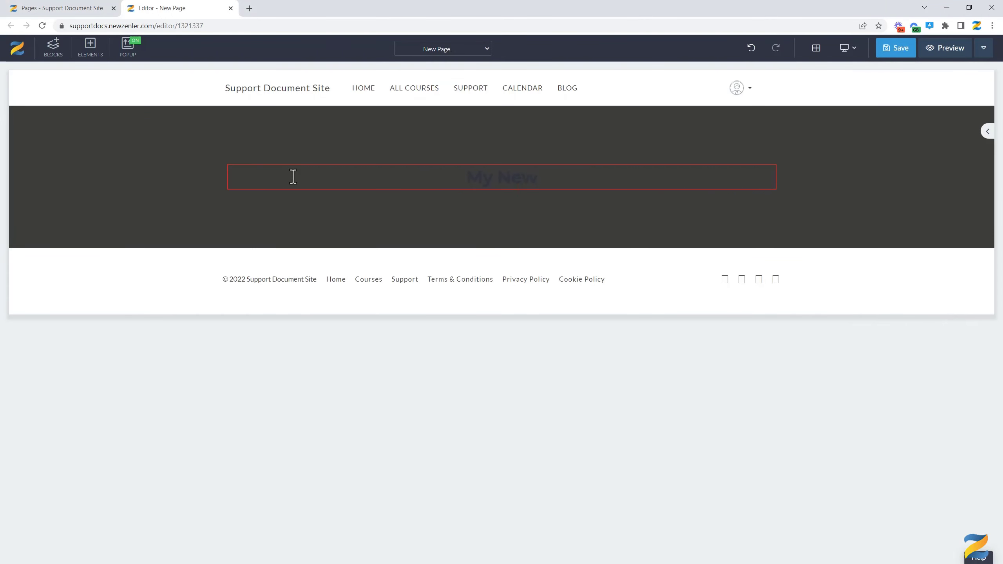
pyautogui.click(234, 158)
pyautogui.click(984, 478)
# Step: Add the Call to action block headed "This is a creative builder", with the photo background, below the headline block
pyautogui.click(53, 48)
pyautogui.click(38, 266)
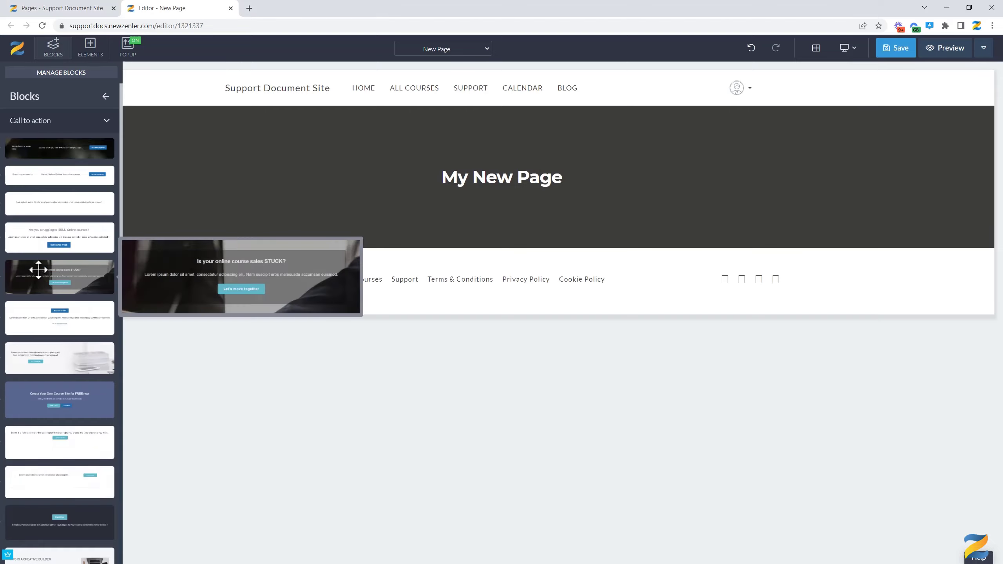
pyautogui.scroll(-5, 38, 269)
pyautogui.moveTo(60, 418); pyautogui.dragTo(293, 252)
# Step: Set the text color of the call-to-action block's heading and paragraph to white
pyautogui.click(294, 328)
pyautogui.click(242, 311)
pyautogui.click(960, 478)
pyautogui.click(903, 377)
pyautogui.click(242, 336)
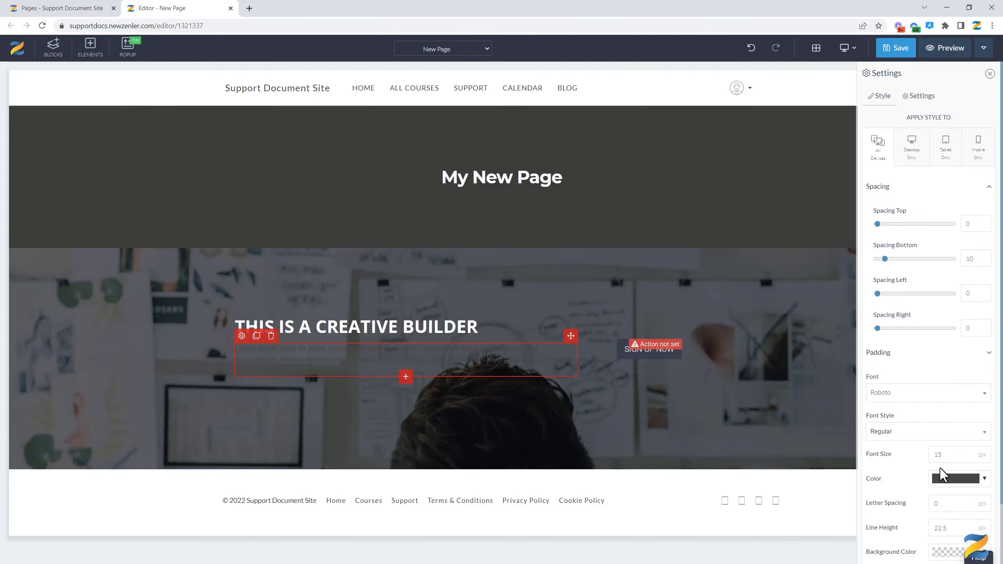
pyautogui.click(948, 477)
pyautogui.click(904, 377)
# Step: Save the edited page and close the page editor
pyautogui.click(902, 50)
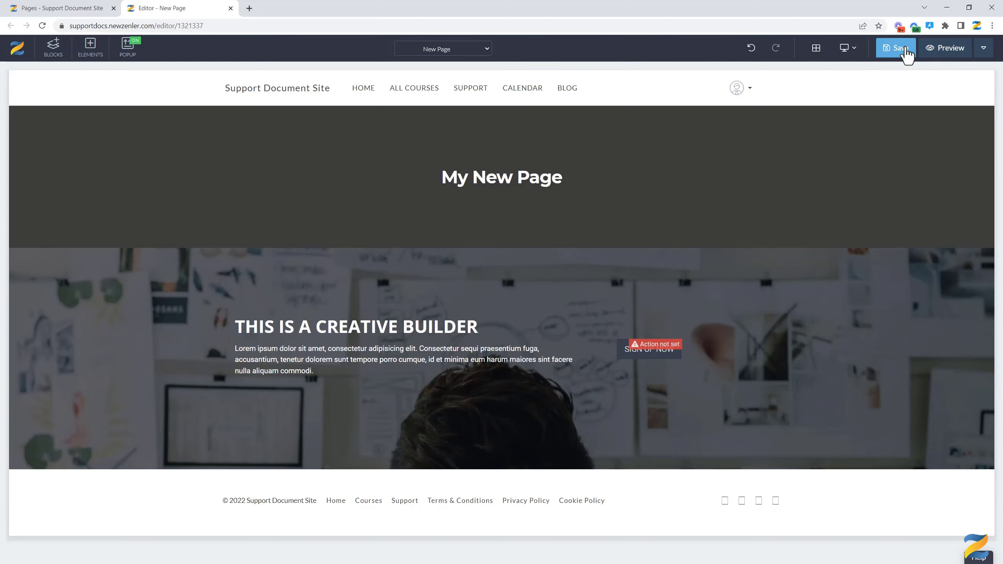
pyautogui.click(903, 50)
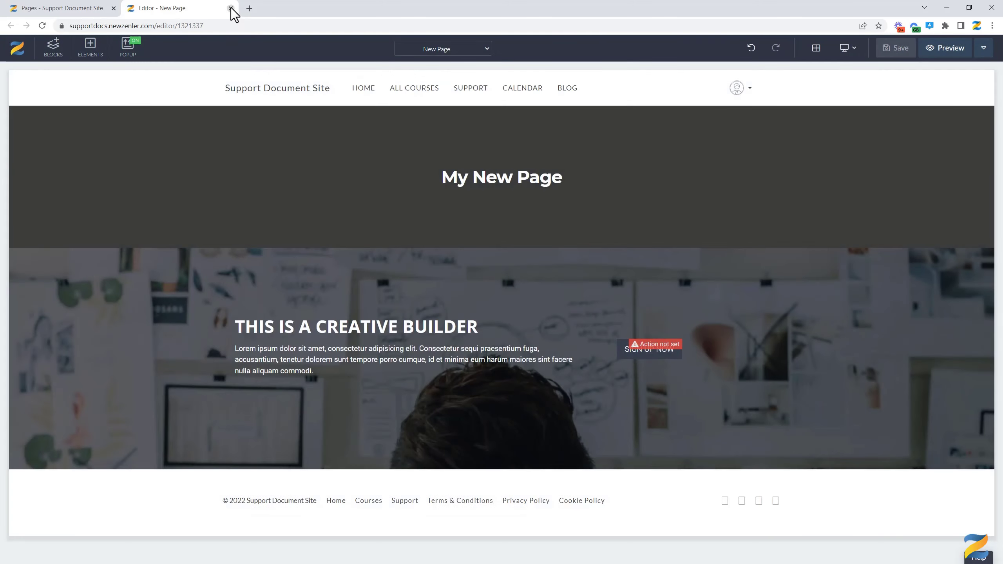
pyautogui.click(232, 9)
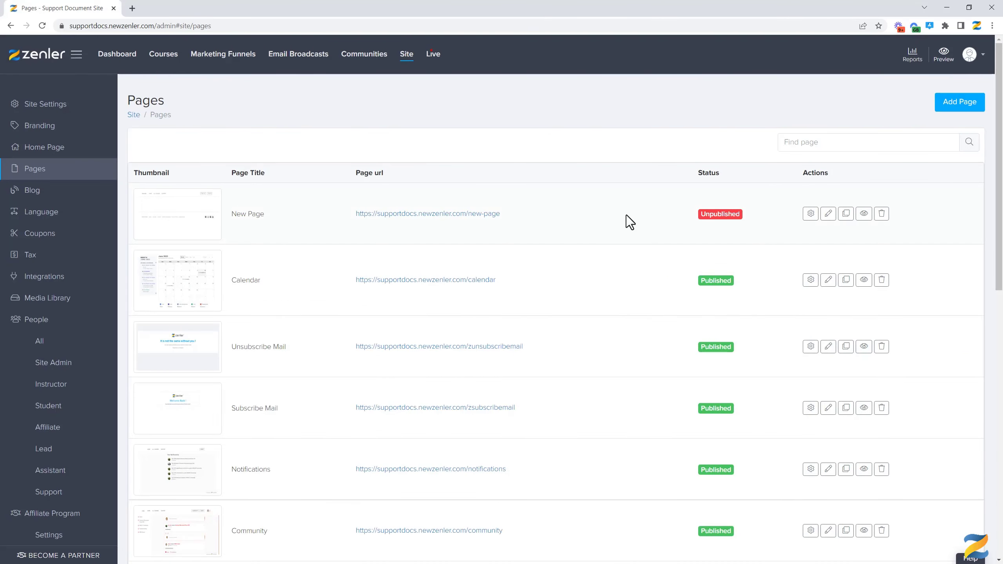
# Step: Publish New Page through its page settings
pyautogui.click(811, 214)
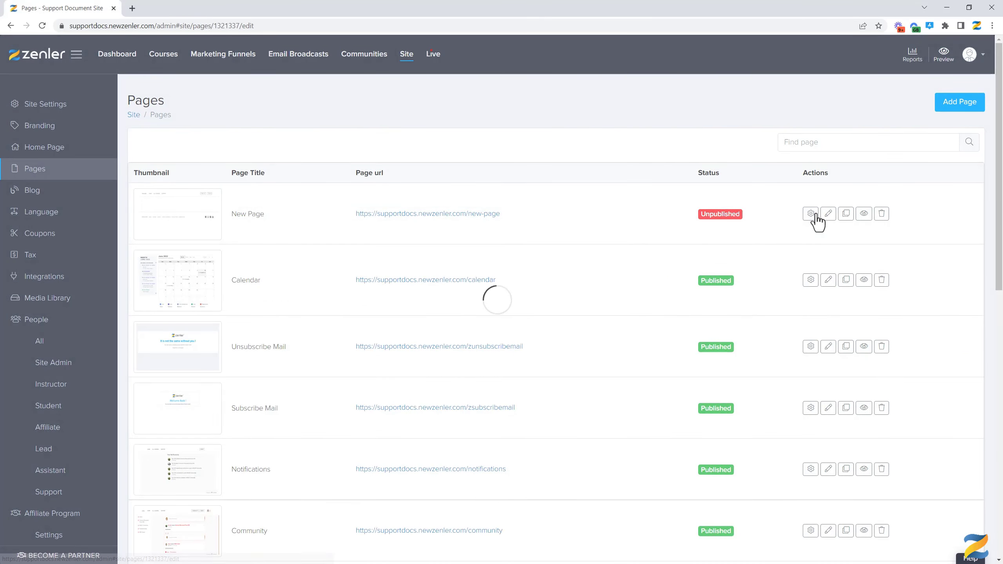
pyautogui.click(282, 237)
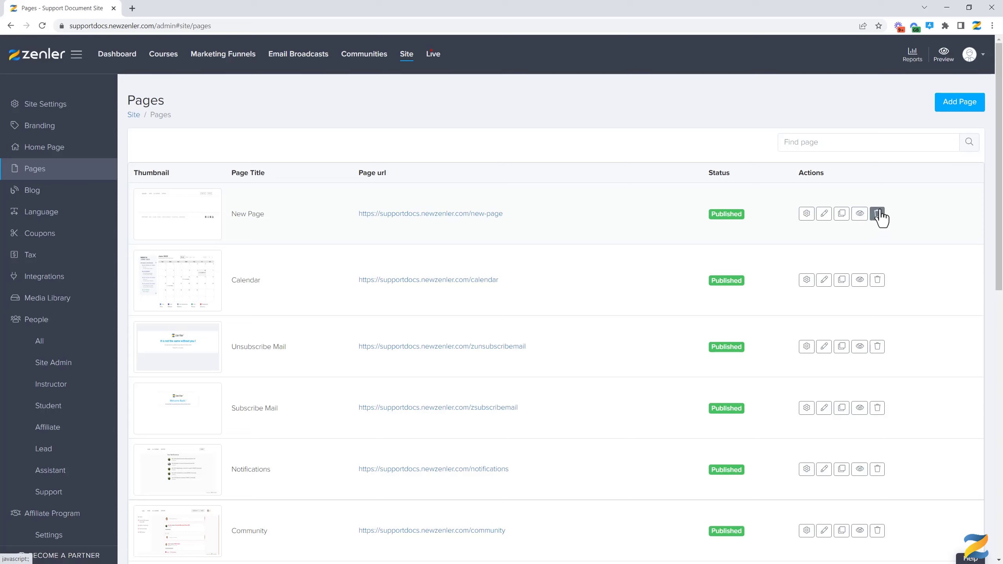
pyautogui.click(806, 214)
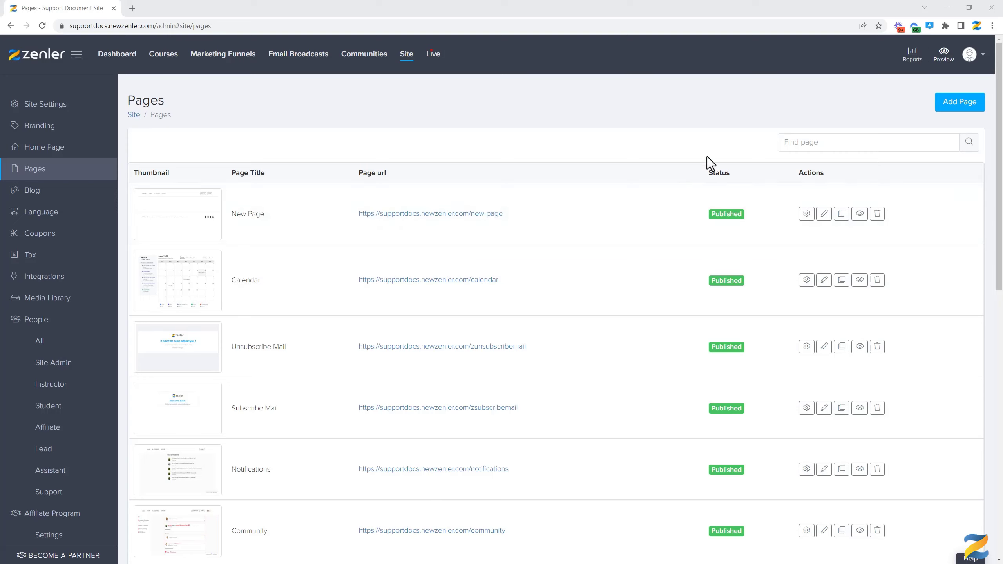
# Step: Search the site's pages for "home"
pyautogui.click(781, 143)
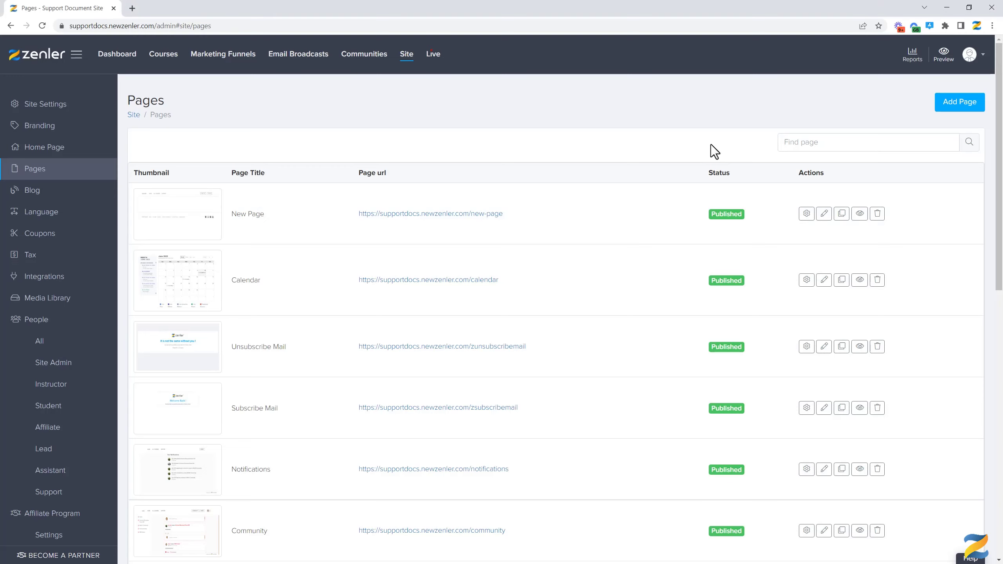
pyautogui.write('home')
pyautogui.press('Return')
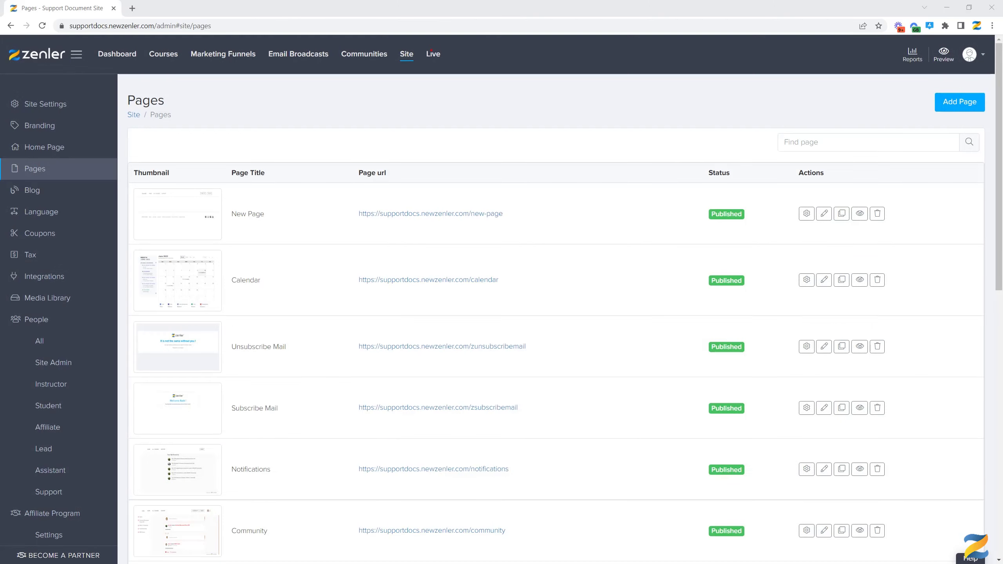